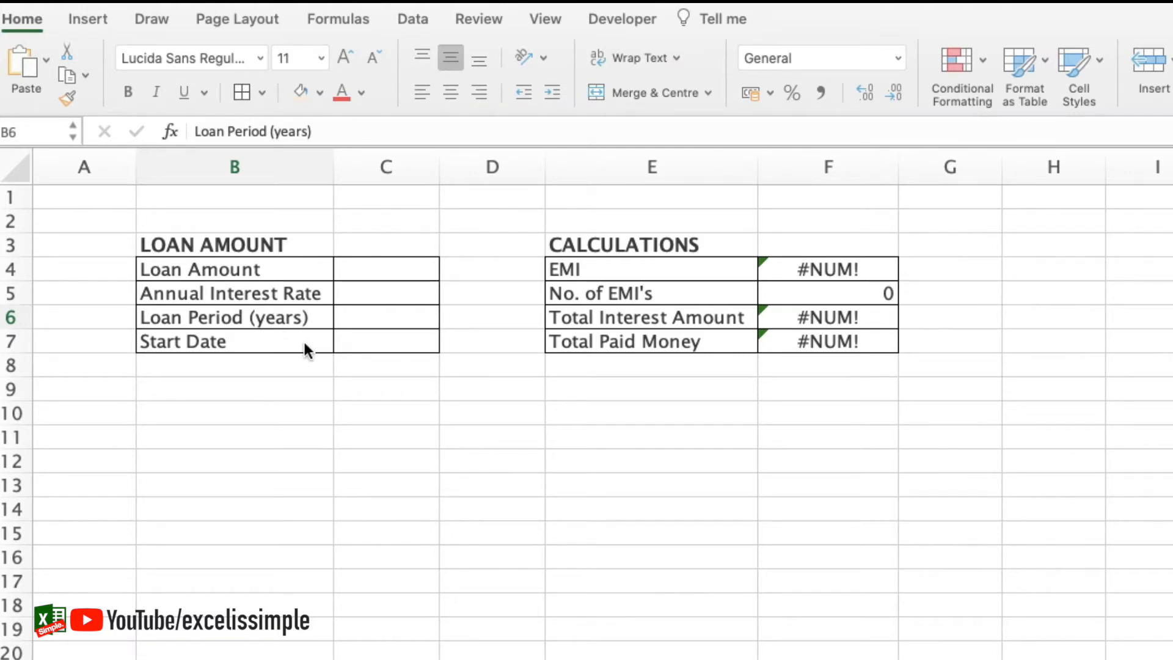
# Enter loan inputs 20000, 10%, 20 years and start date 1 Sep 2020 in C4:C7.
pyautogui.click(384, 271)
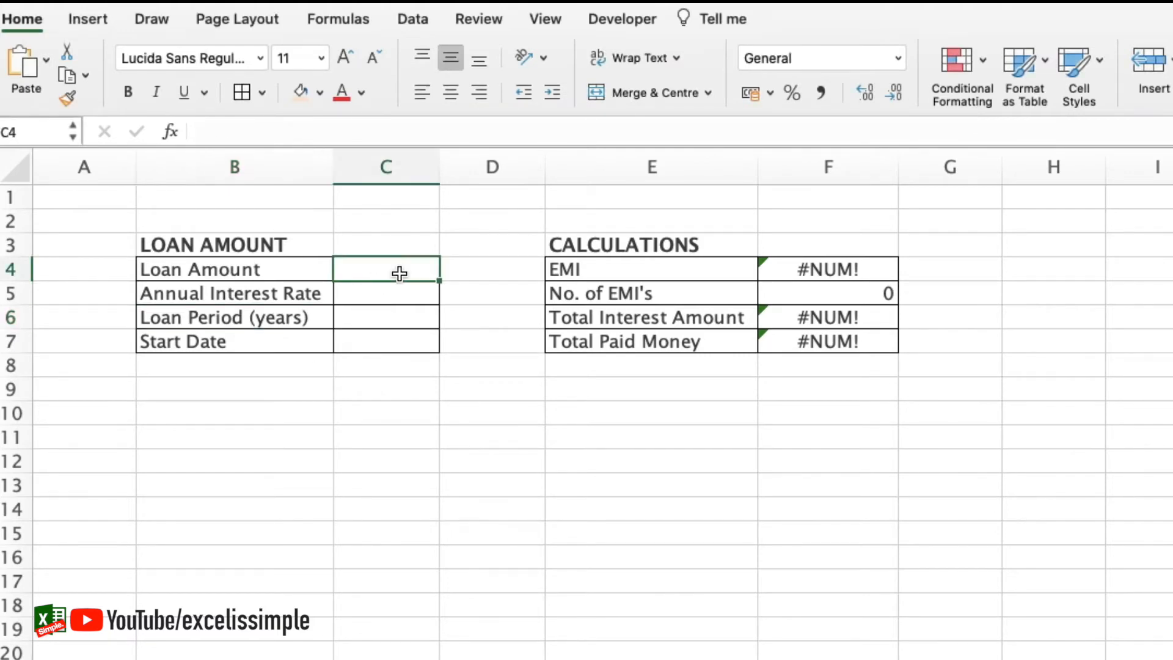
pyautogui.write('20000')
pyautogui.press('Return')
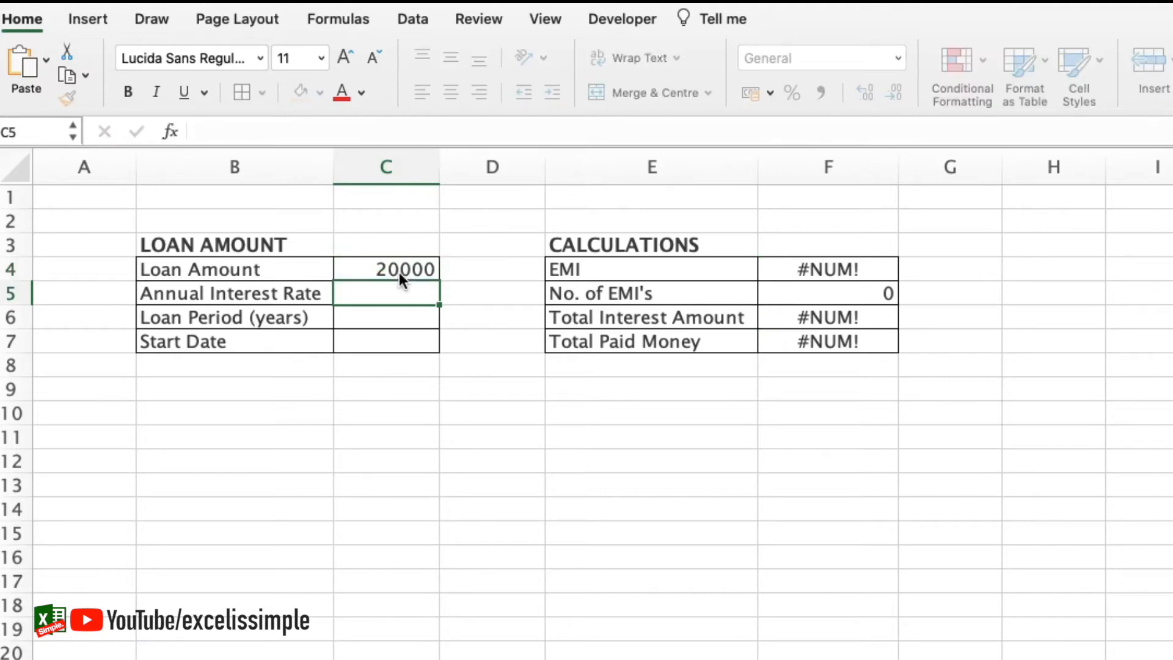
pyautogui.write('10')
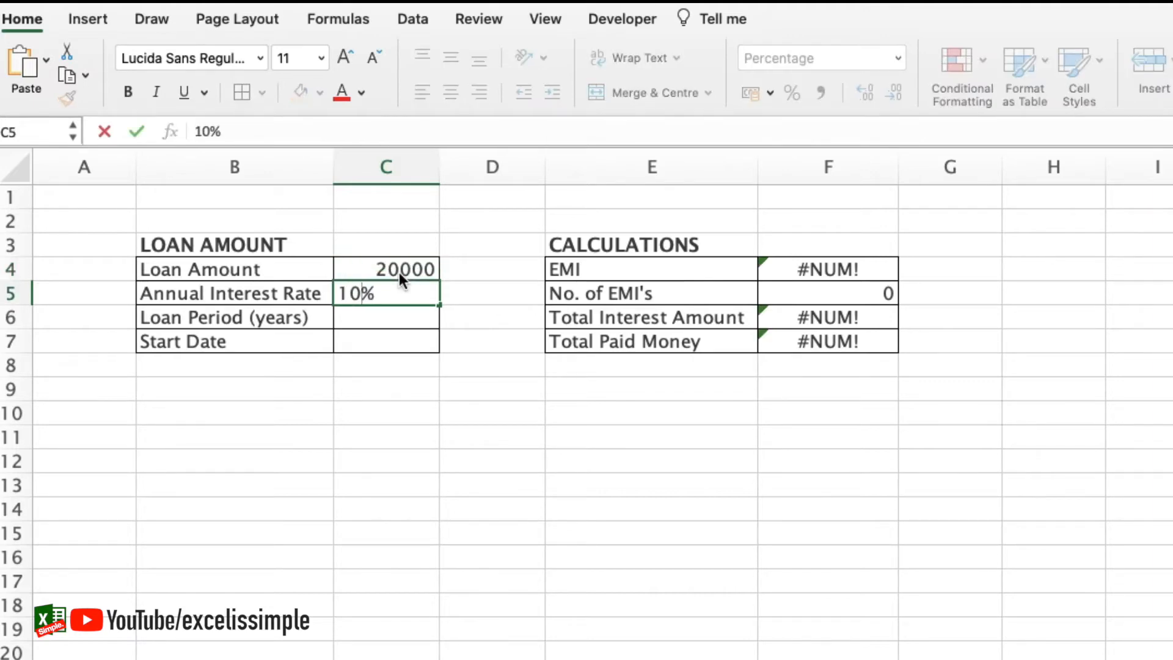
pyautogui.press('Return')
pyautogui.write('20')
pyautogui.press('Return')
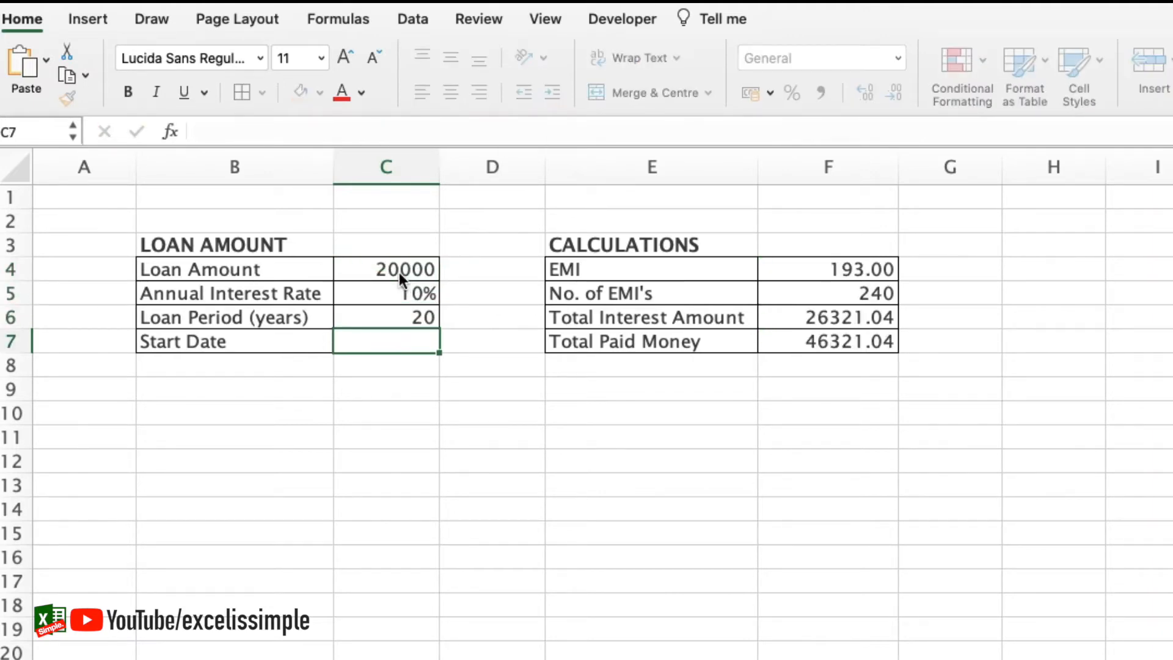
pyautogui.write('1 seo')
pyautogui.press('BackSpace')
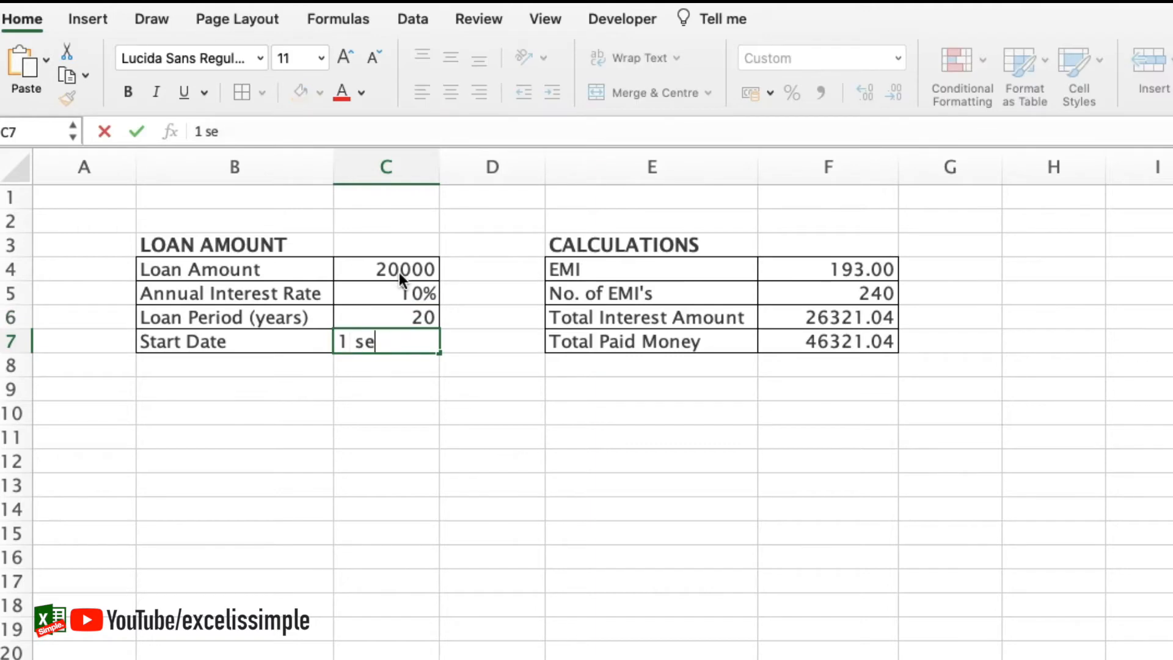
pyautogui.write('p 2020')
pyautogui.press('Return')
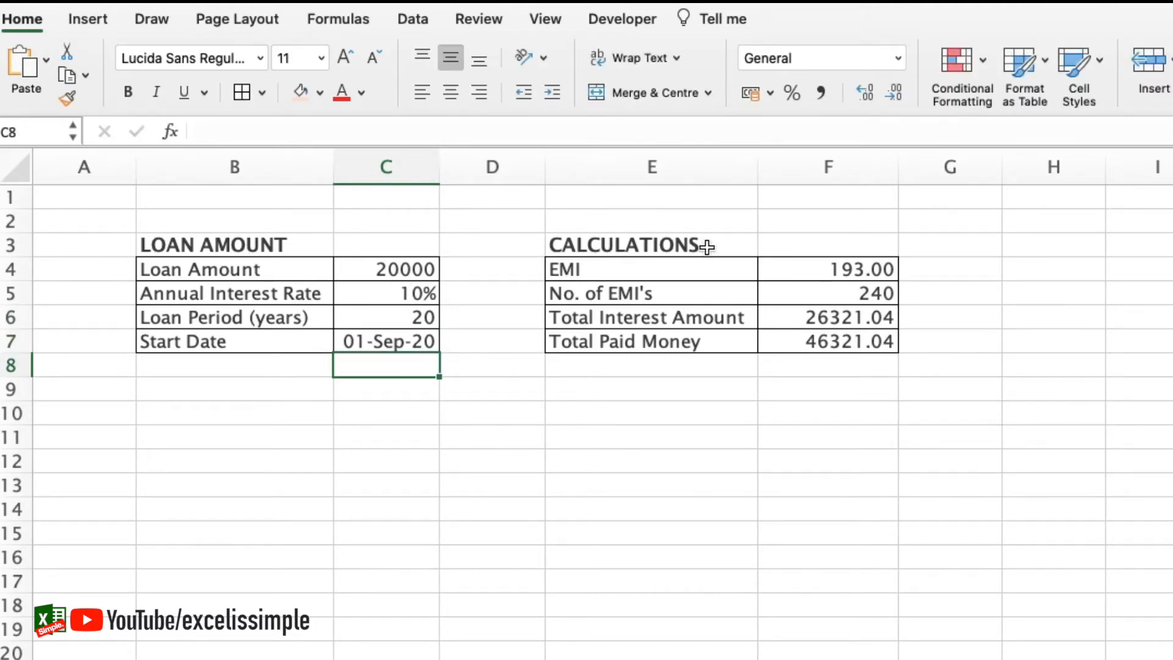
# Inspect the EMI result's PMT formula in the formula bar and its function help.
pyautogui.click(683, 267)
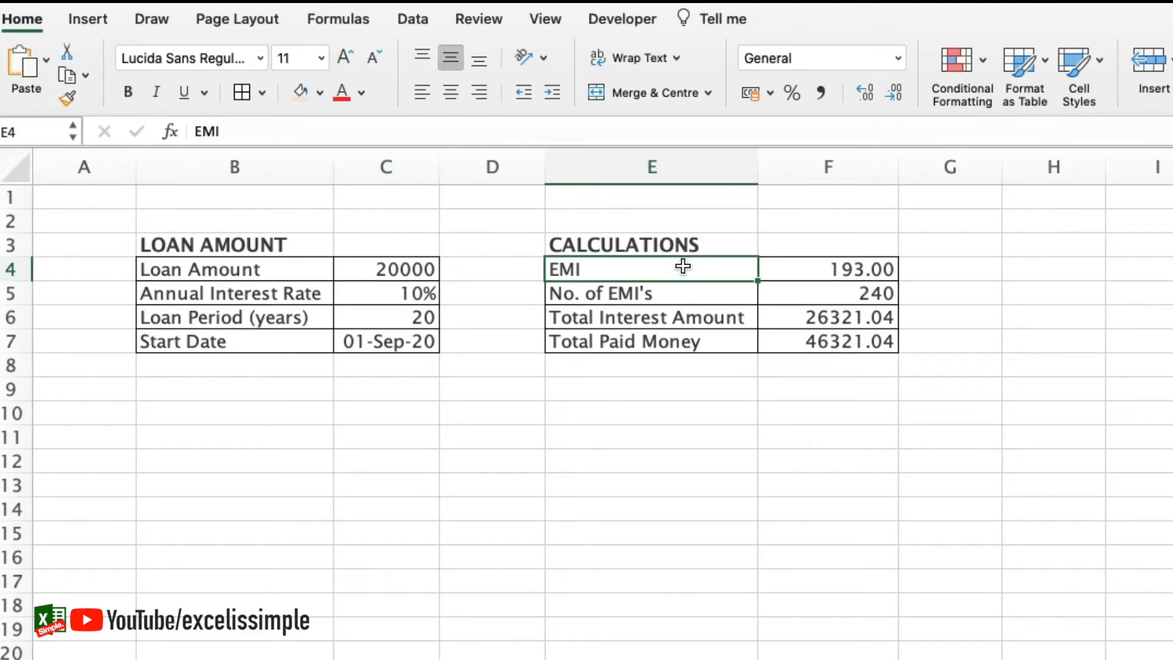
pyautogui.press('Right')
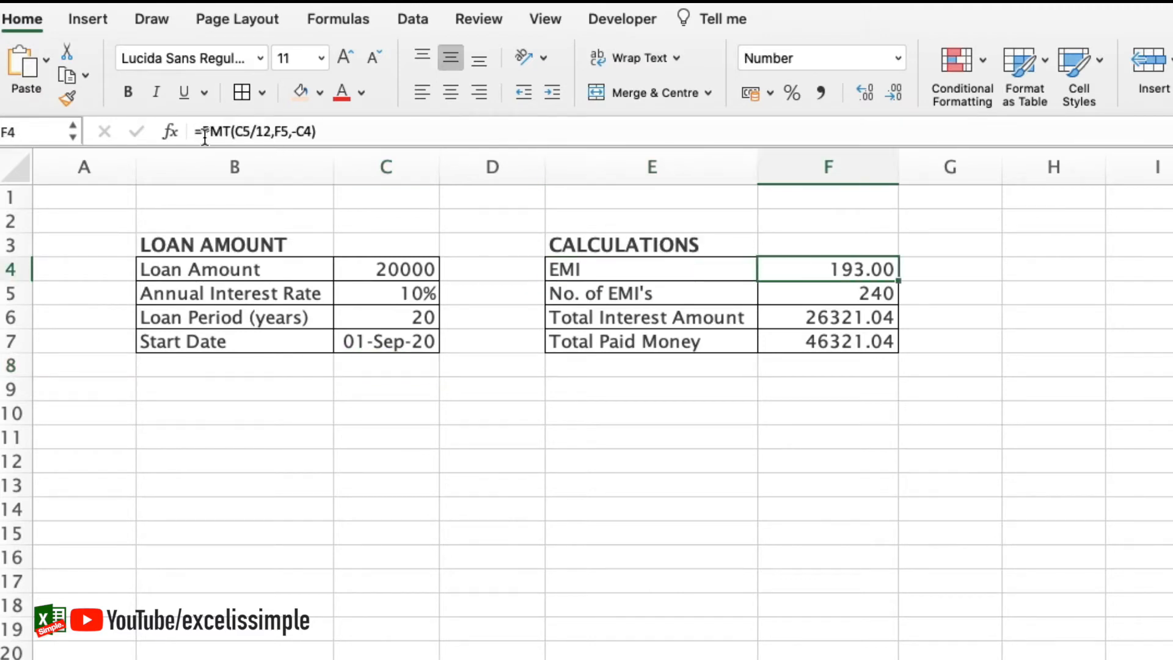
pyautogui.click(224, 131)
pyautogui.click(220, 155)
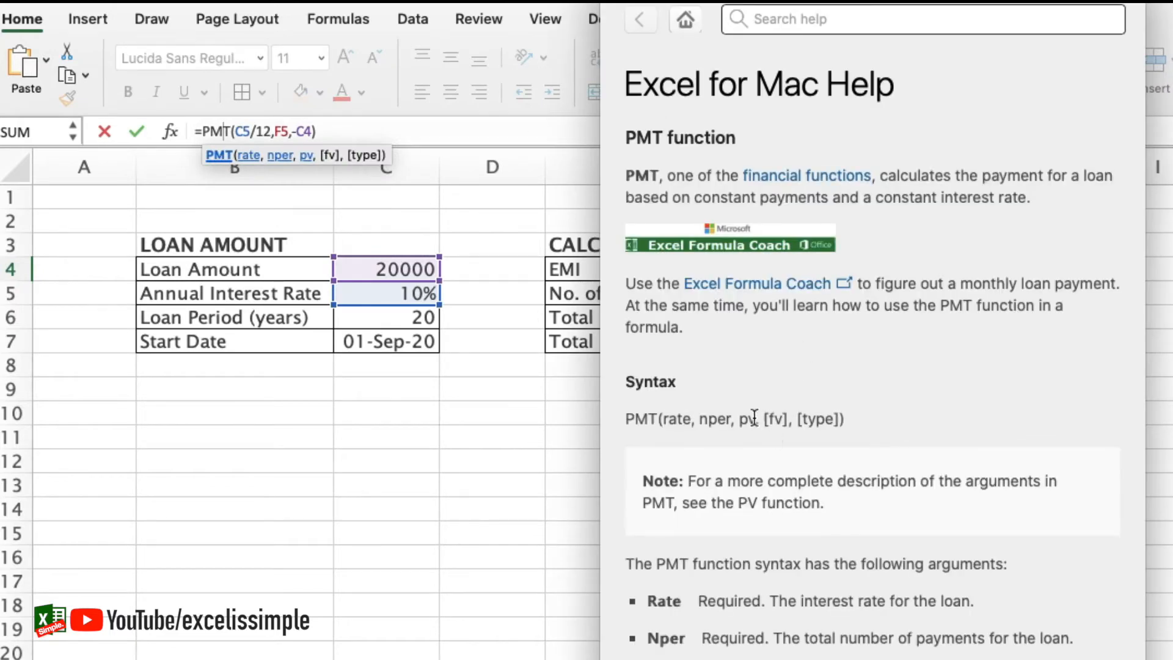
pyautogui.scroll(-2, 718, 394)
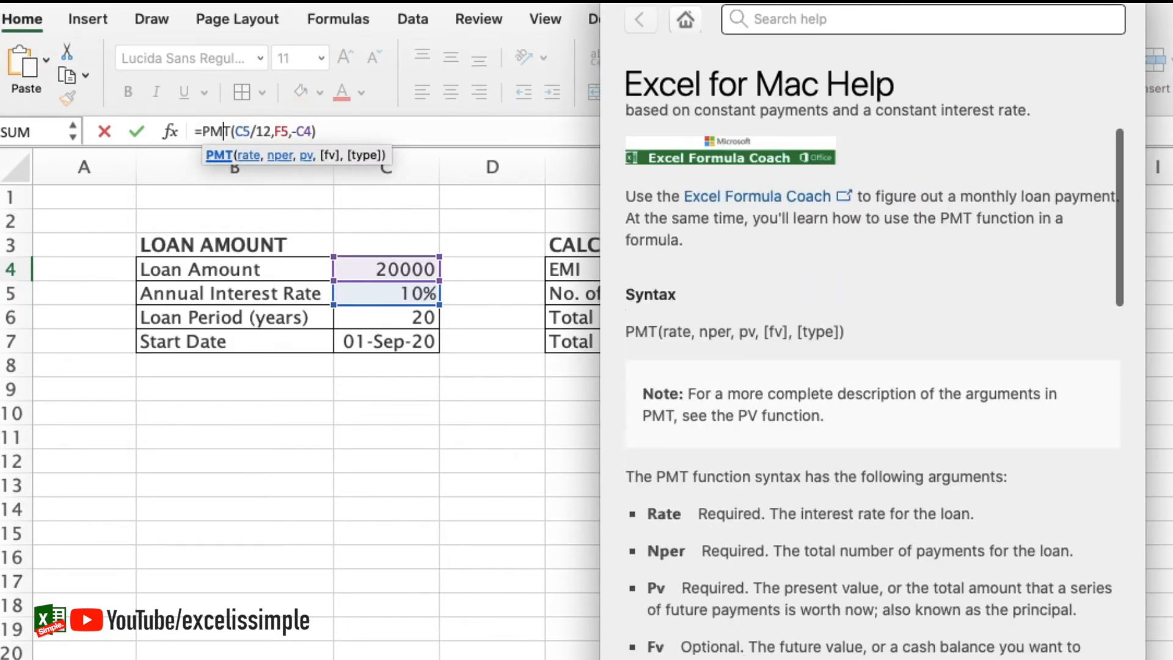
pyautogui.moveTo(627, 332); pyautogui.dragTo(745, 335)
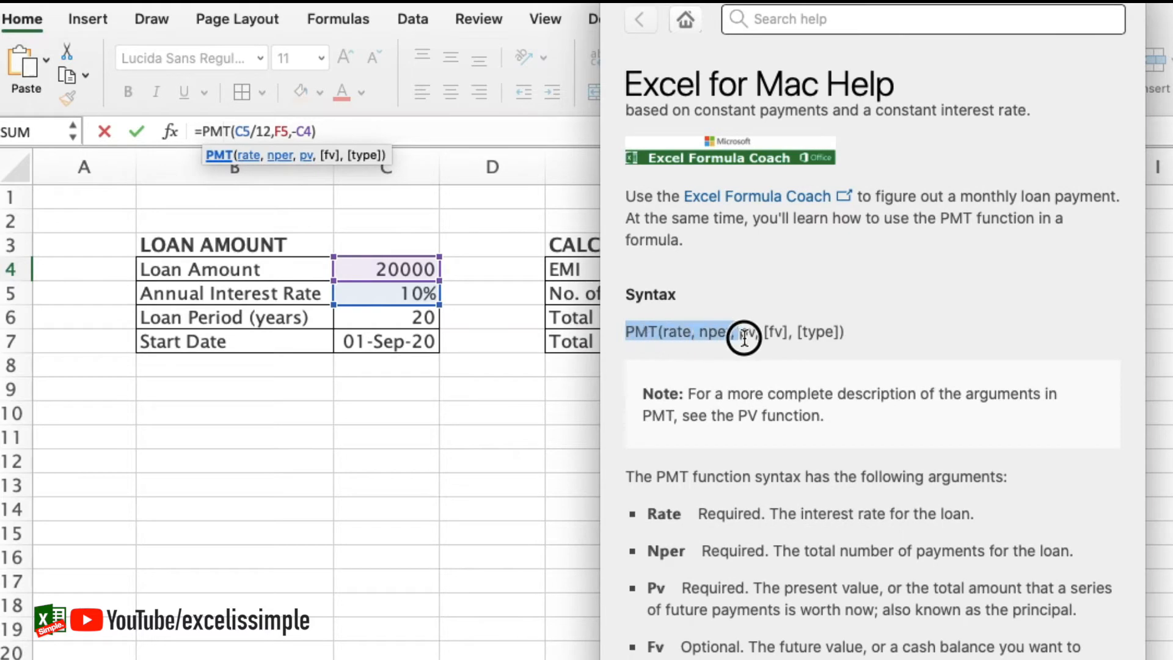
pyautogui.moveTo(745, 335); pyautogui.dragTo(845, 332)
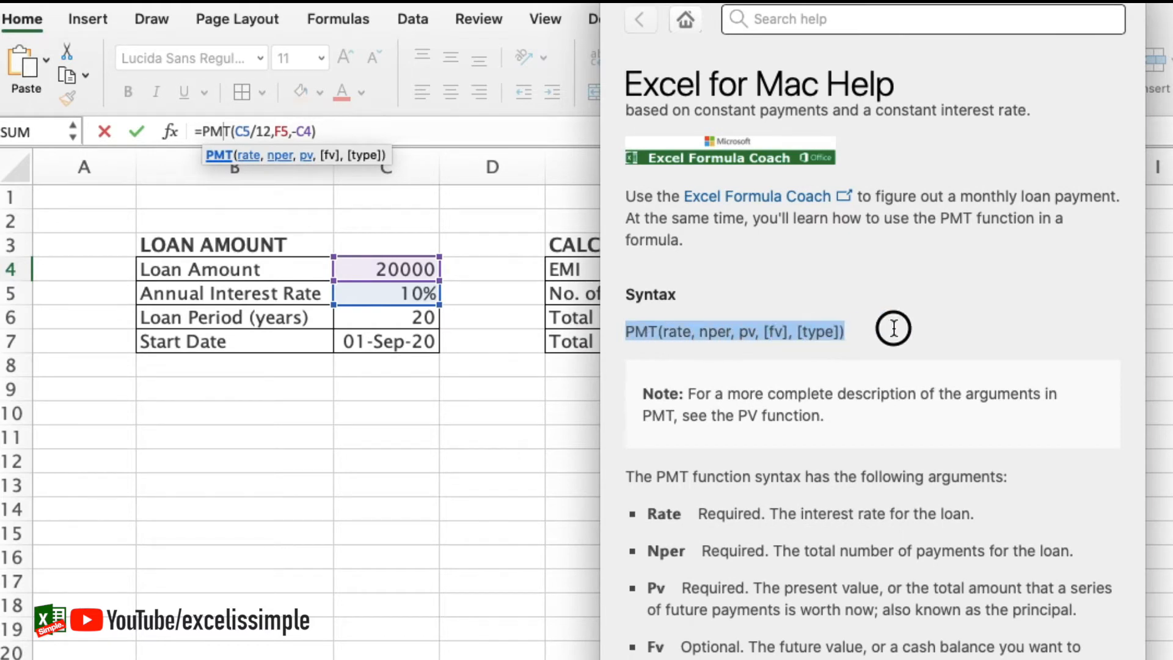
pyautogui.scroll(-1, 894, 330)
pyautogui.scroll(-3, 825, 367)
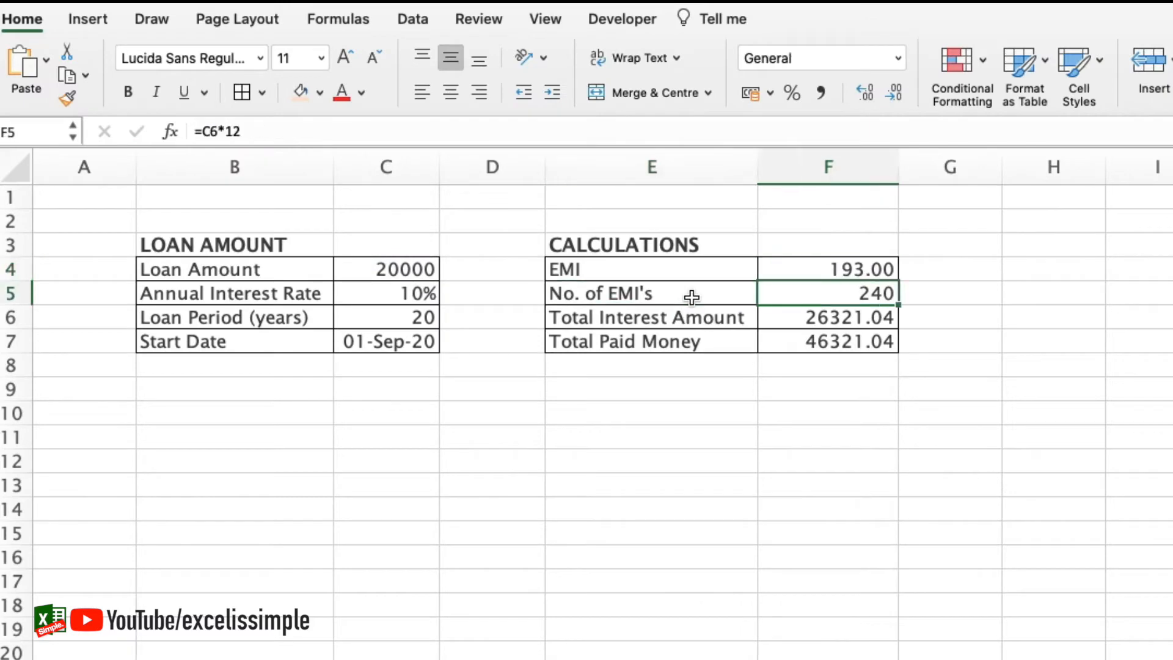
pyautogui.click(221, 131)
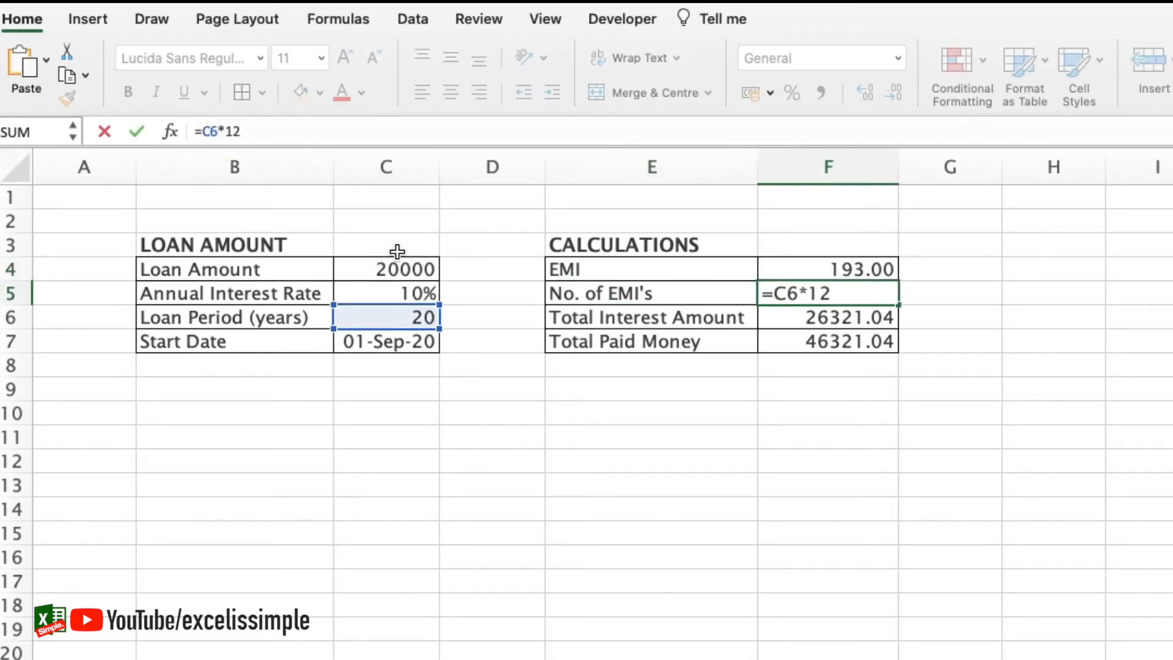
pyautogui.click(799, 316)
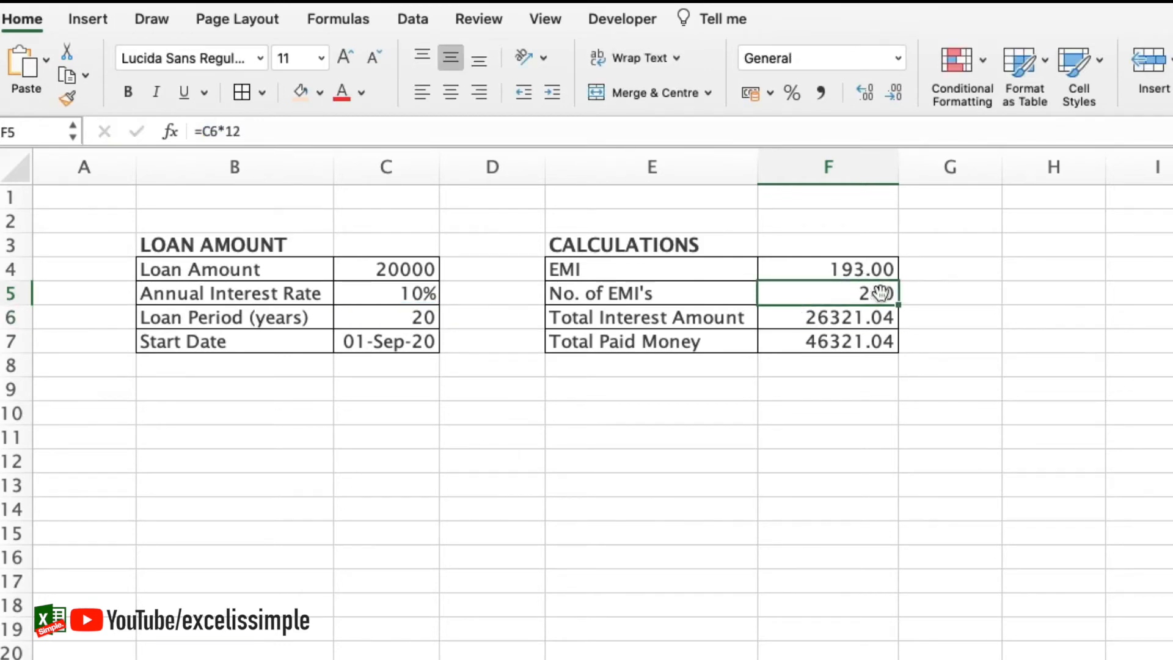
pyautogui.click(817, 268)
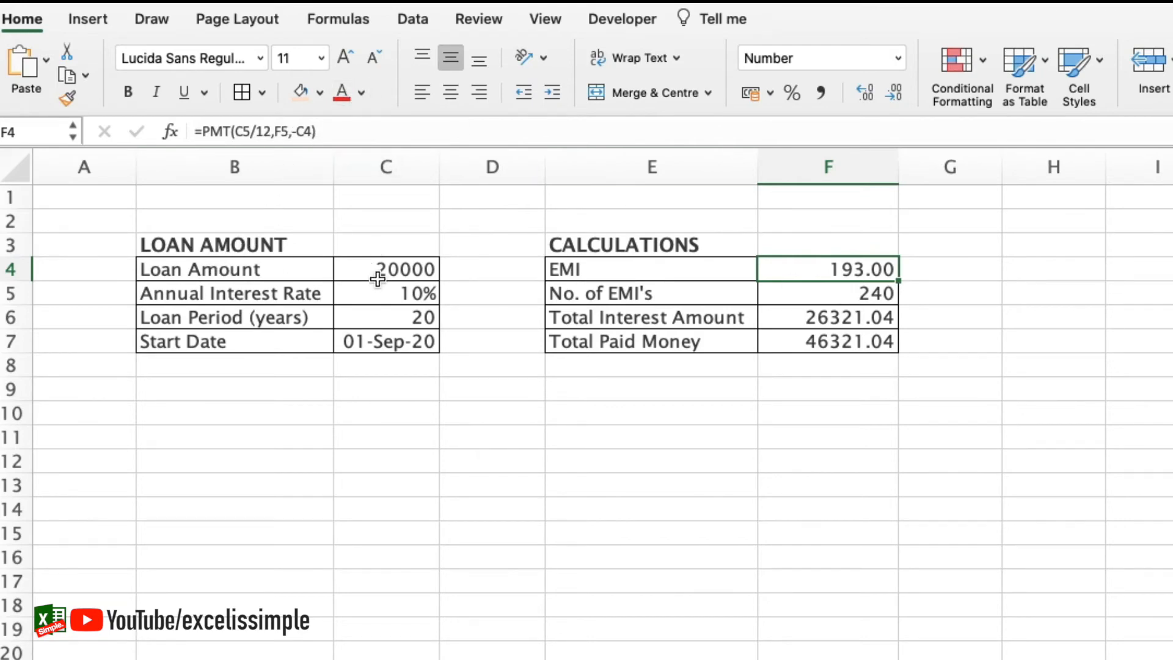
pyautogui.click(797, 274)
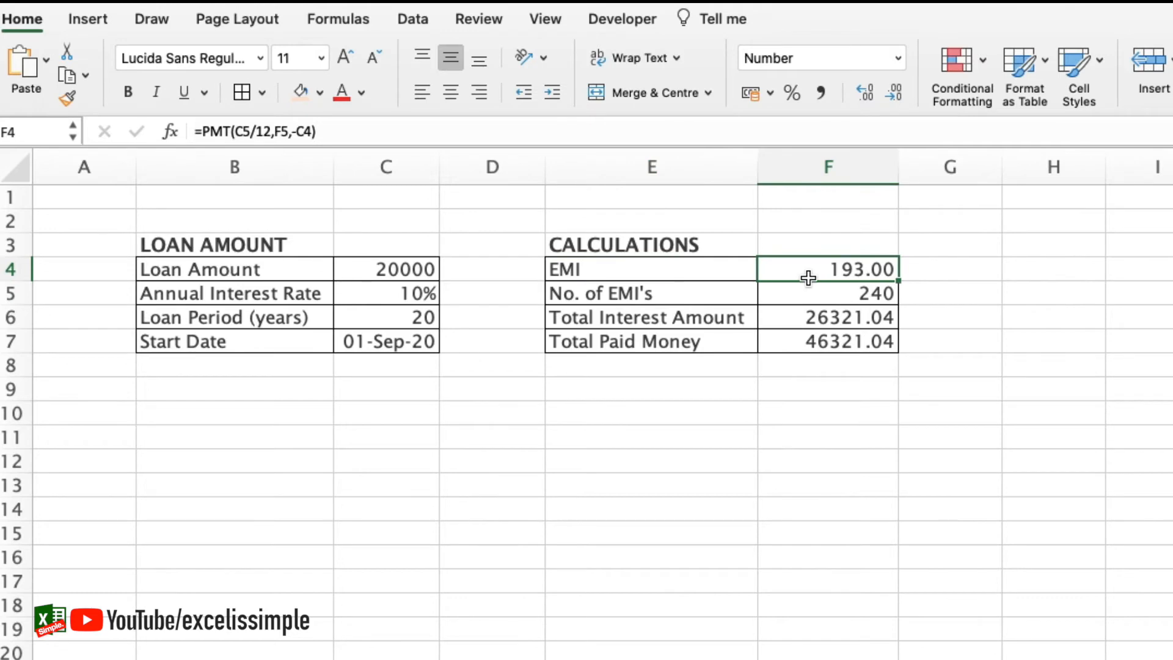
pyautogui.moveTo(842, 300); pyautogui.dragTo(837, 273)
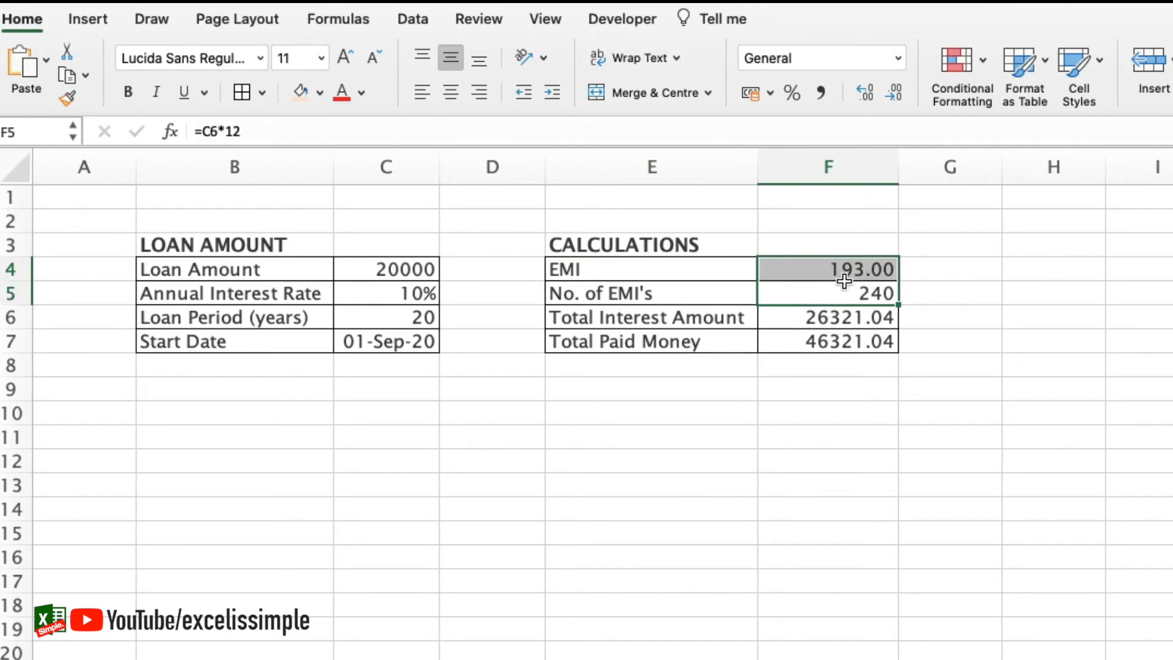
pyautogui.click(742, 319)
pyautogui.click(810, 347)
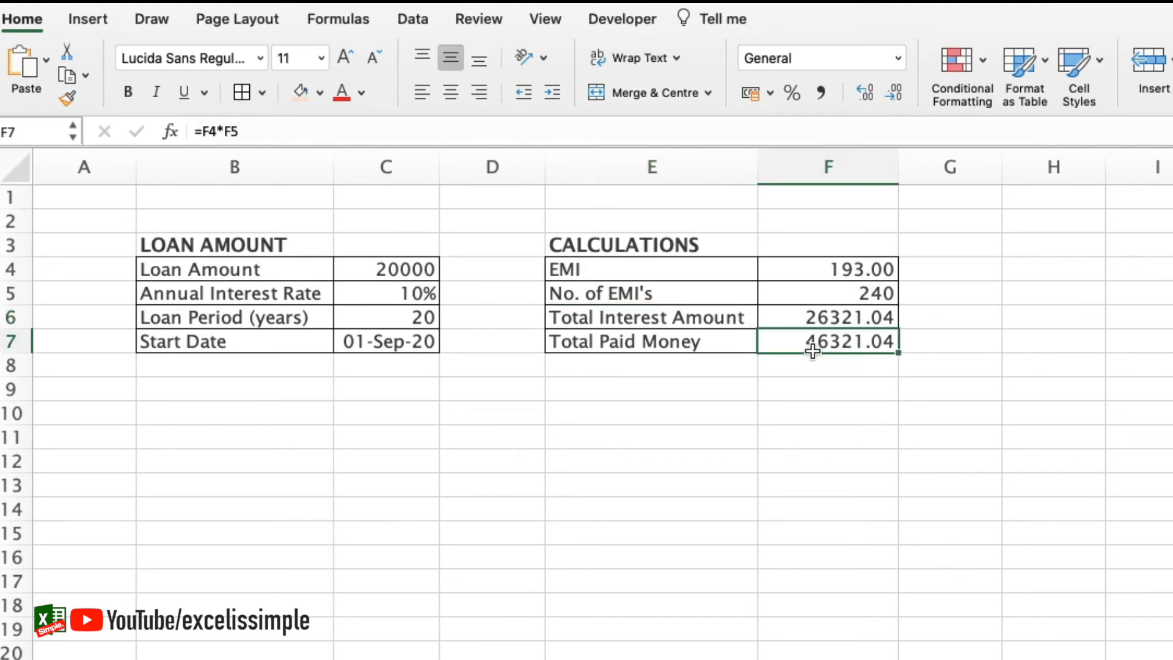
pyautogui.click(861, 271)
pyautogui.doubleClick(865, 274)
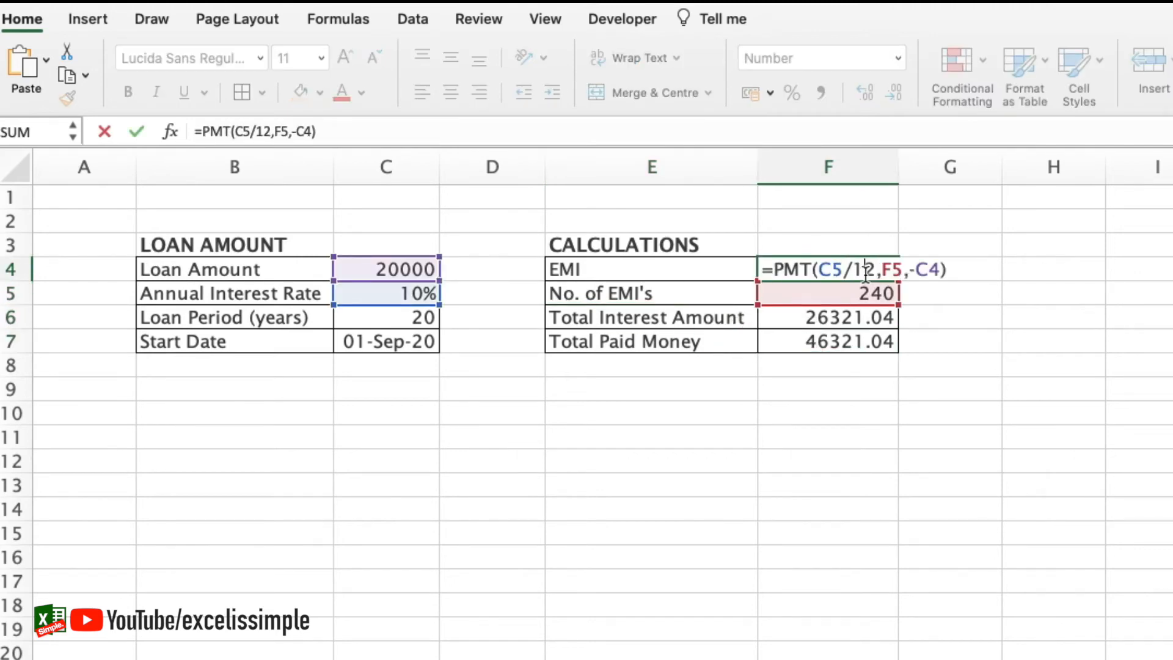
pyautogui.press('Escape')
pyautogui.press('Return')
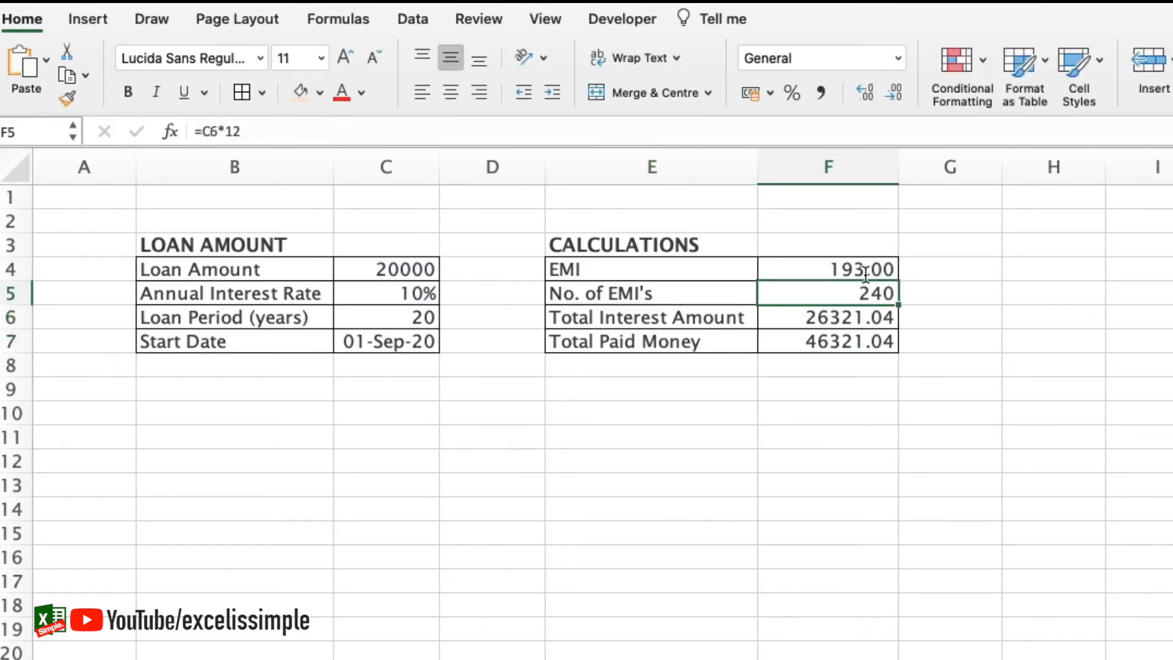
pyautogui.click(848, 346)
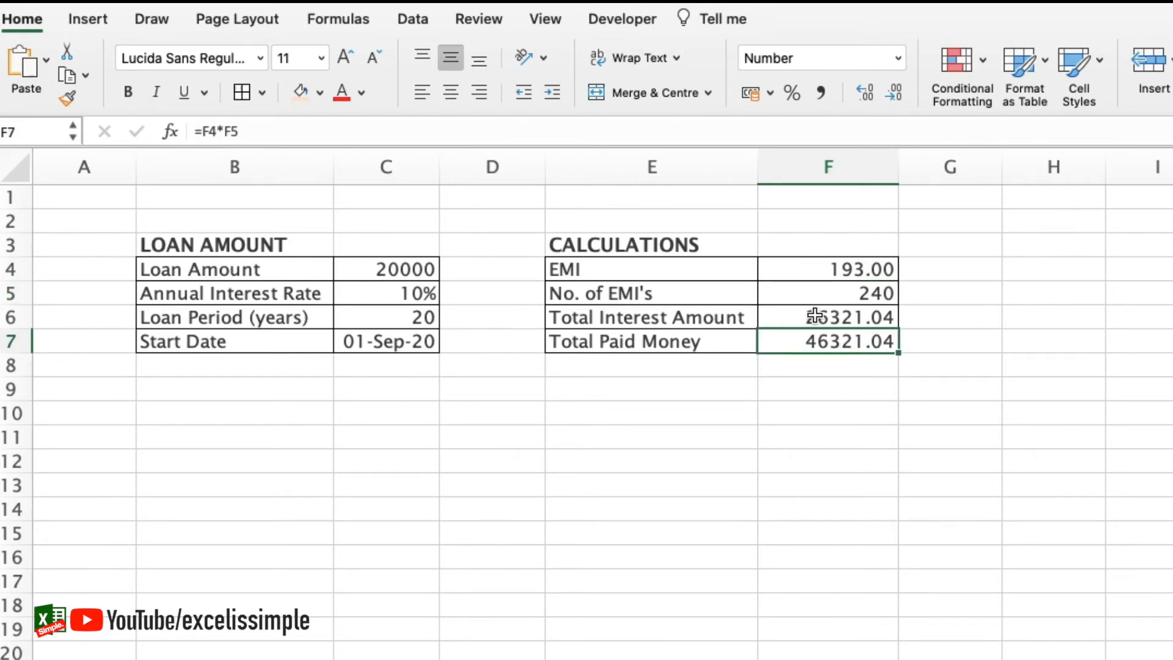
pyautogui.click(843, 319)
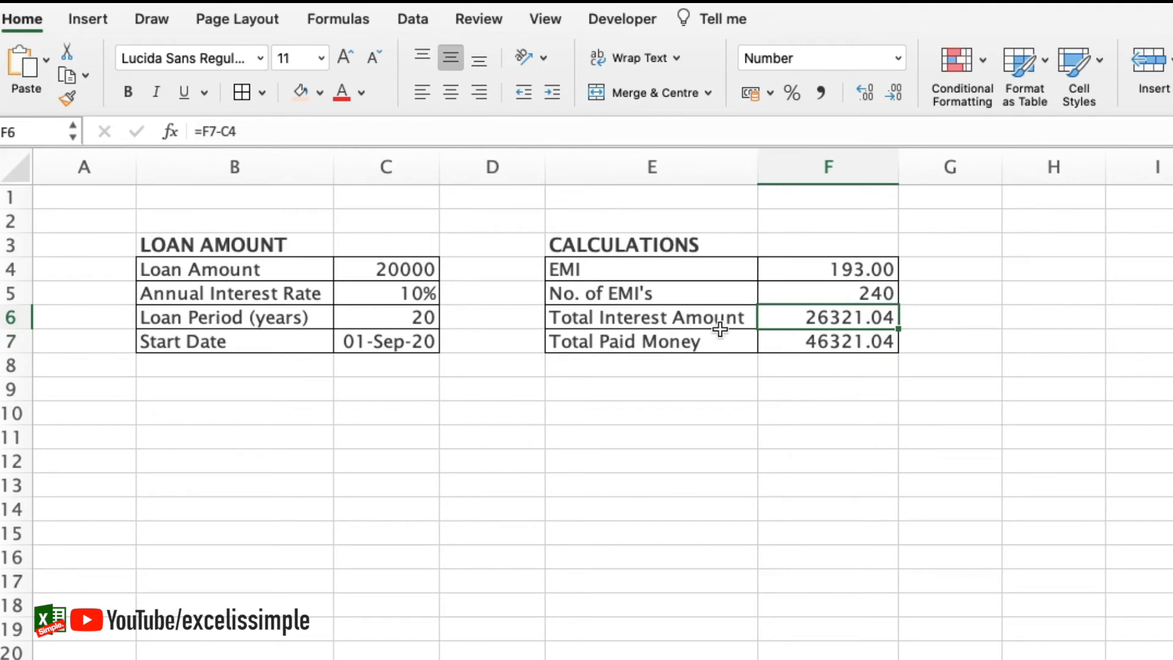
pyautogui.moveTo(861, 343); pyautogui.dragTo(637, 345)
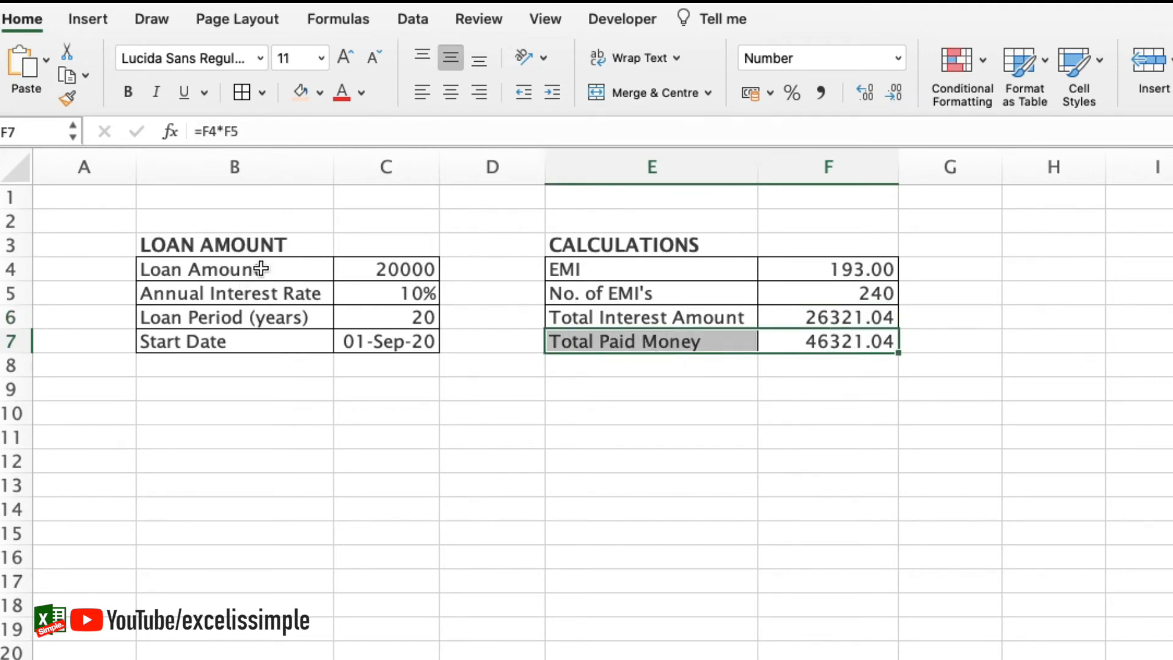
pyautogui.moveTo(256, 269); pyautogui.dragTo(348, 270)
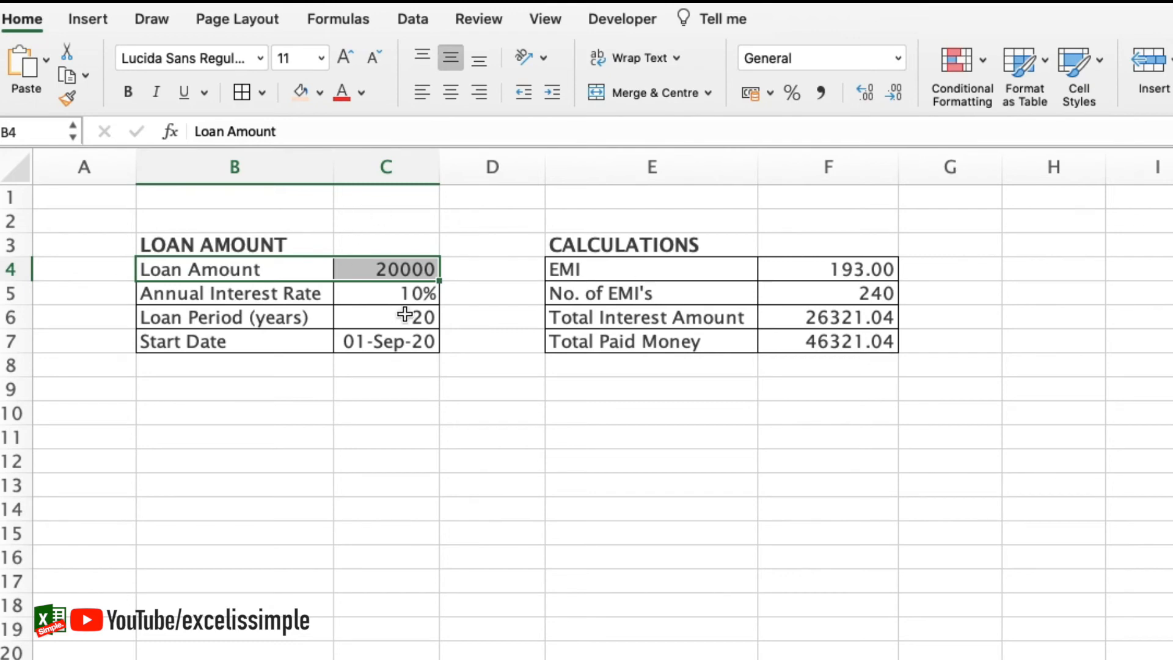
pyautogui.click(751, 314)
# Select the Total Interest Amount row before moving to the Loan Calculator template.
pyautogui.moveTo(751, 314); pyautogui.dragTo(834, 318)
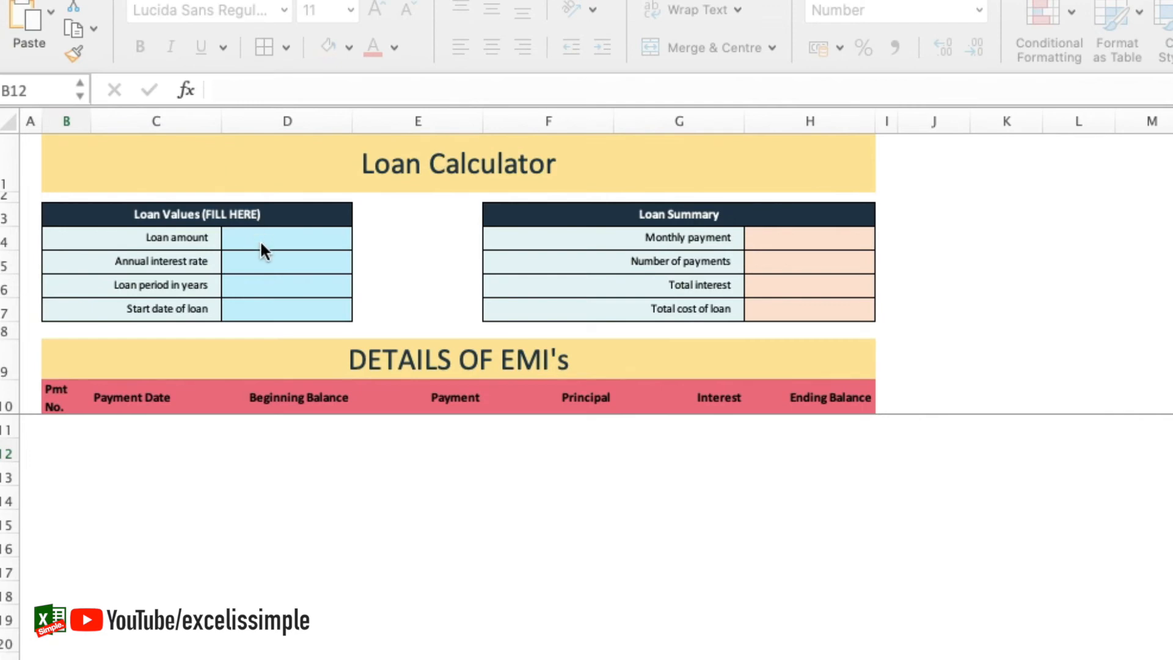
# Enter template loan values 20000, 10%, 20 years and start date 1 Sep 2020.
pyautogui.click(284, 237)
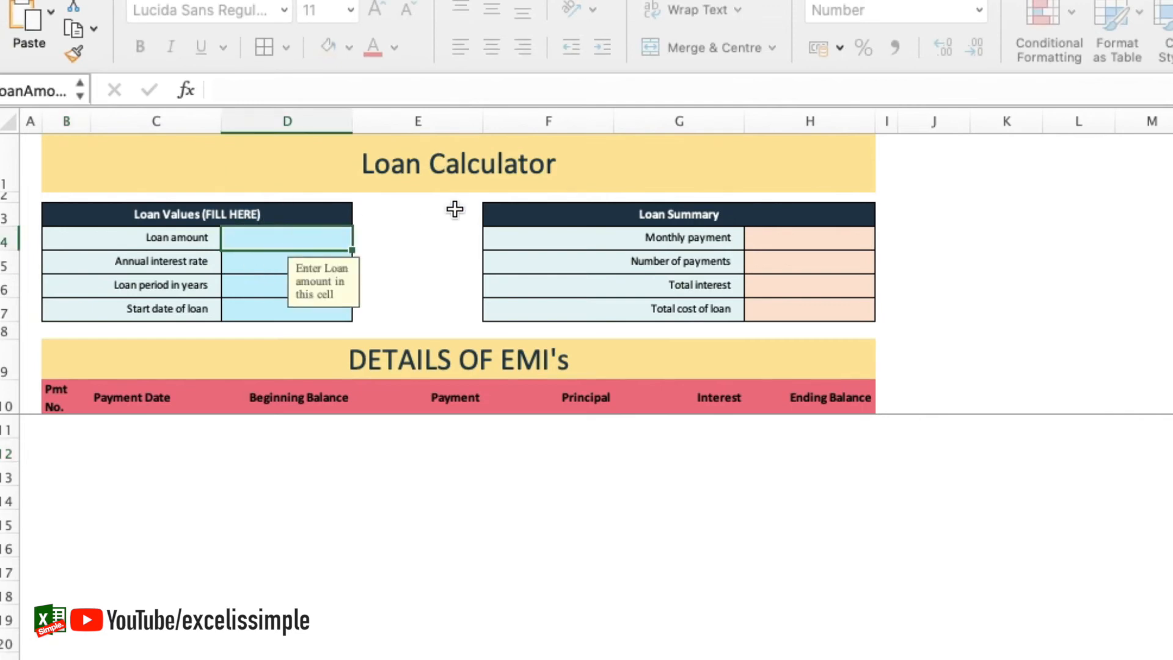
pyautogui.write('20000')
pyautogui.press('Return')
pyautogui.write('10')
pyautogui.press('Return')
pyautogui.write('20')
pyautogui.press('Return')
pyautogui.write('1 sep 2020')
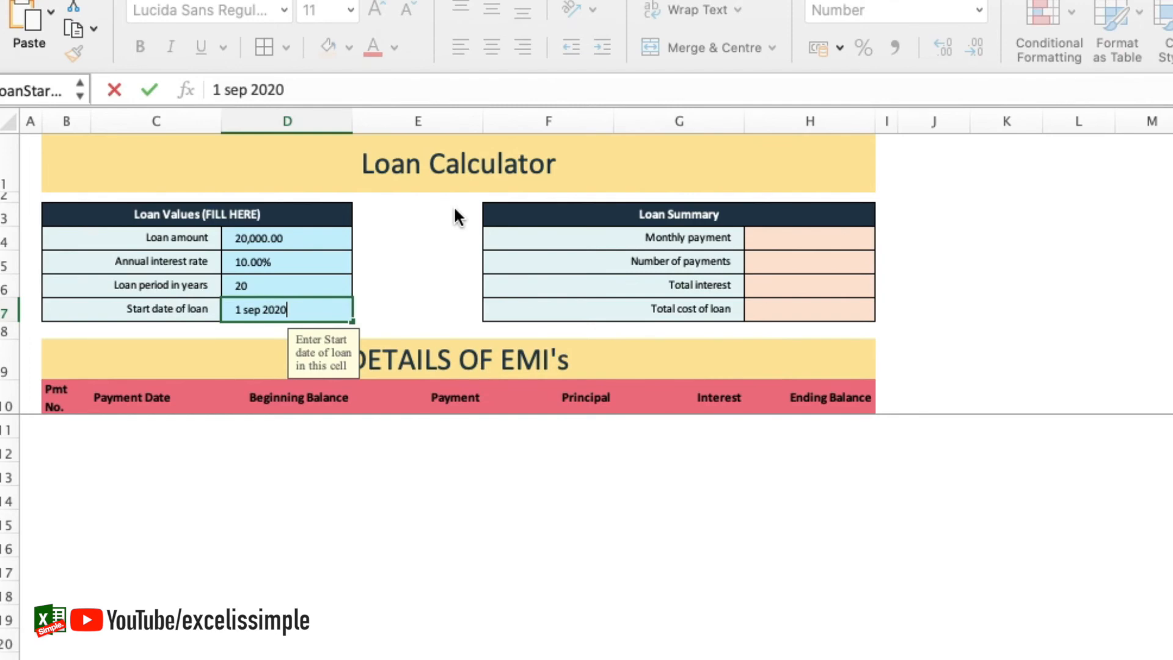
pyautogui.press('Return')
pyautogui.click(129, 428)
# Browse down the EMI schedule to payment 239 of 240 with ending balance 191.41.
pyautogui.press('Down')
pyautogui.press('Down')
pyautogui.press('Down')
pyautogui.press('Down')
pyautogui.press('Down')
pyautogui.press('Down')
pyautogui.press('Down')
pyautogui.press('Down')
pyautogui.press('Down')
pyautogui.press('Down')
pyautogui.press('Down')
pyautogui.press('Down')
pyautogui.press('Down')
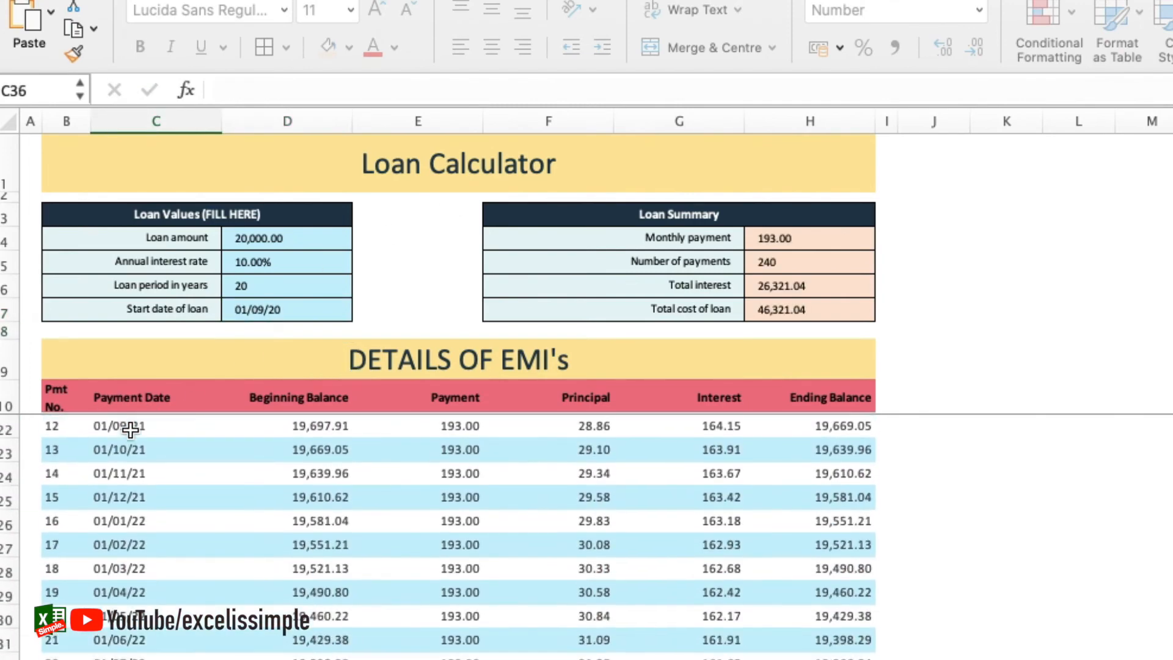
pyautogui.press('Down')
pyautogui.press('Down')
pyautogui.press('Down')
pyautogui.press('Down')
pyautogui.press('Down')
pyautogui.press('Down')
pyautogui.press('Down')
pyautogui.press('Down')
pyautogui.press('Down')
pyautogui.press('Down')
pyautogui.press('Down')
pyautogui.press('Down')
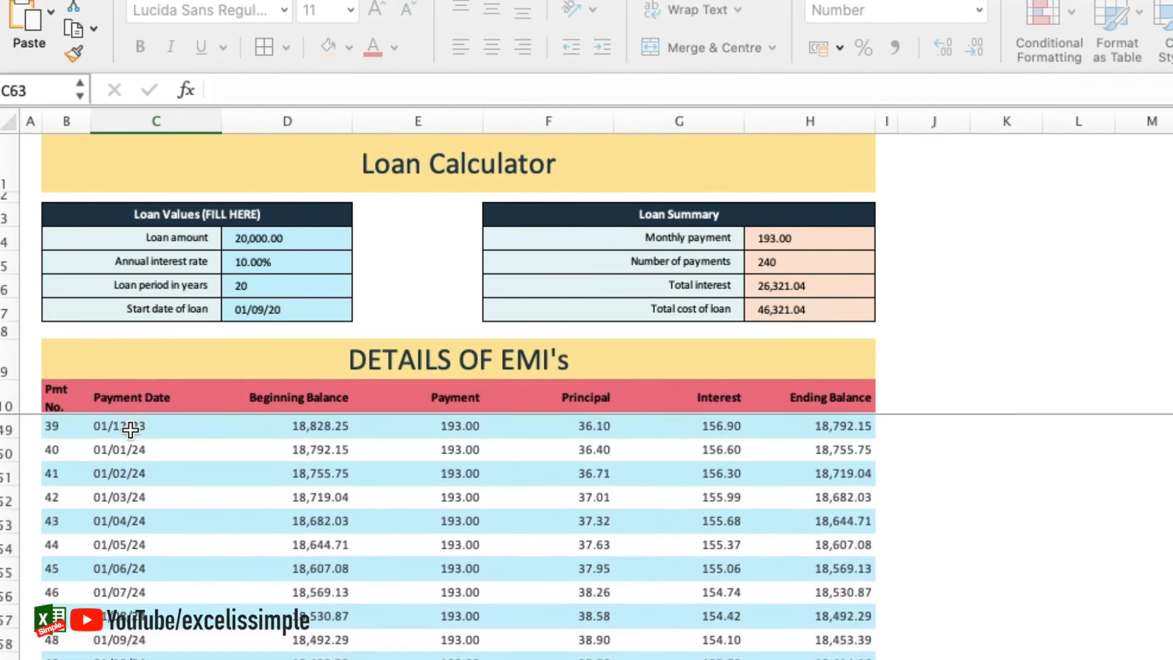
pyautogui.press('Down')
pyautogui.press('Down')
pyautogui.press('Down')
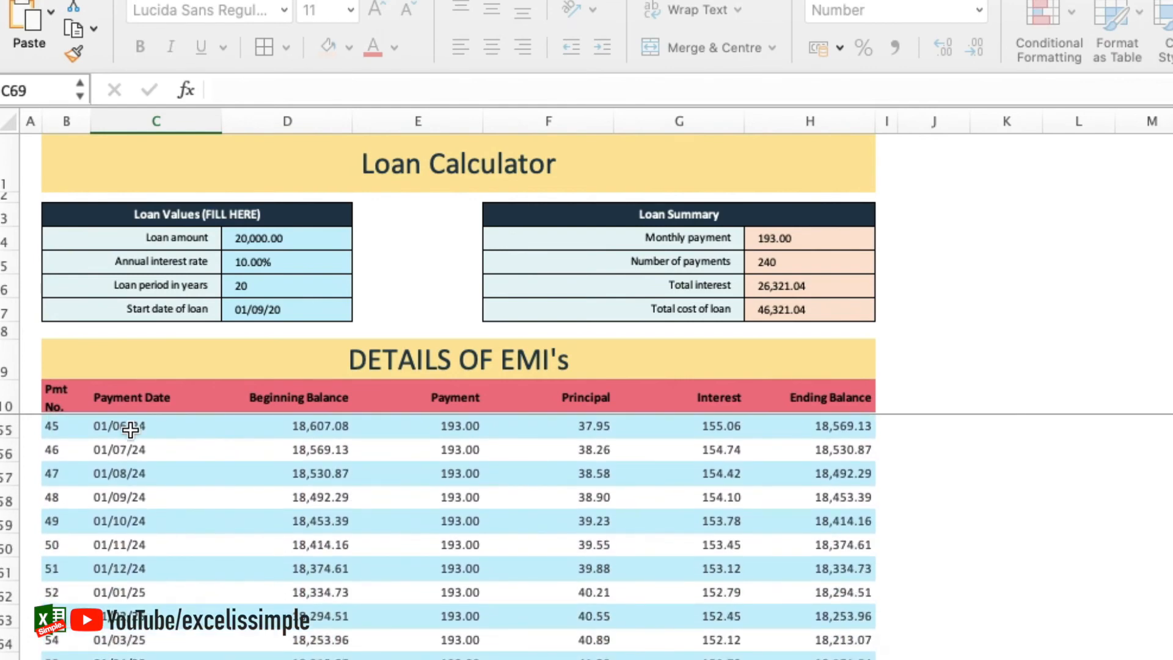
pyautogui.press('Down')
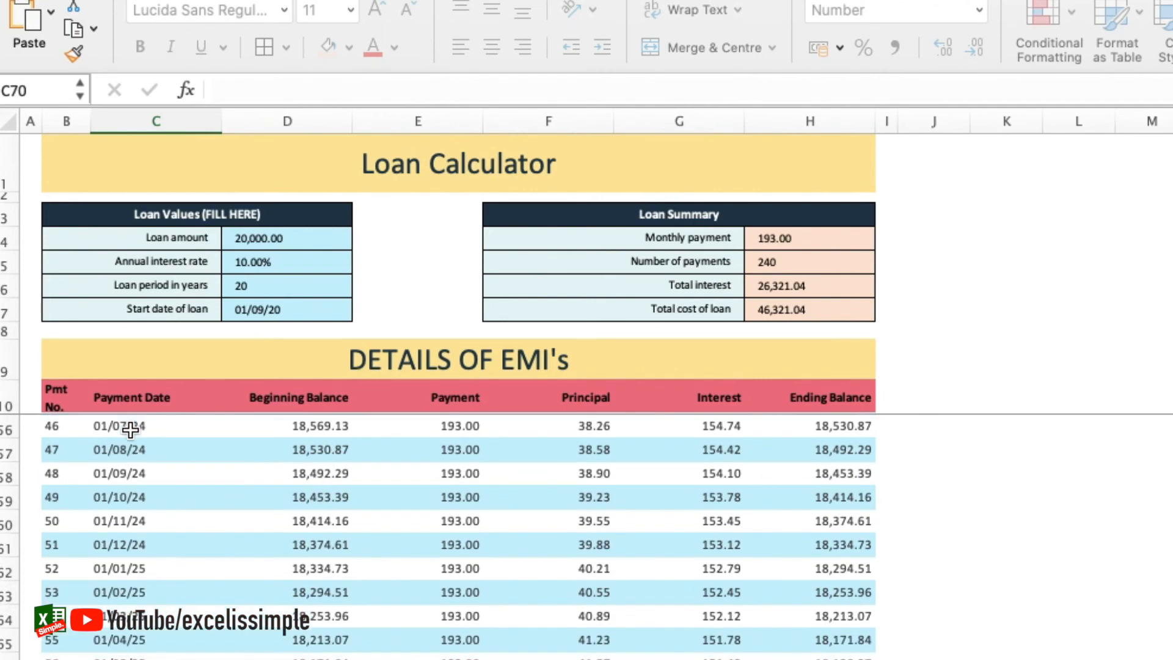
pyautogui.press('Down')
pyautogui.press('Down')
pyautogui.press('Down')
pyautogui.press('Down')
pyautogui.press('Down')
pyautogui.press('Down')
pyautogui.press('Down')
pyautogui.press('Down')
pyautogui.press('Down')
pyautogui.press('Down')
pyautogui.press('Down')
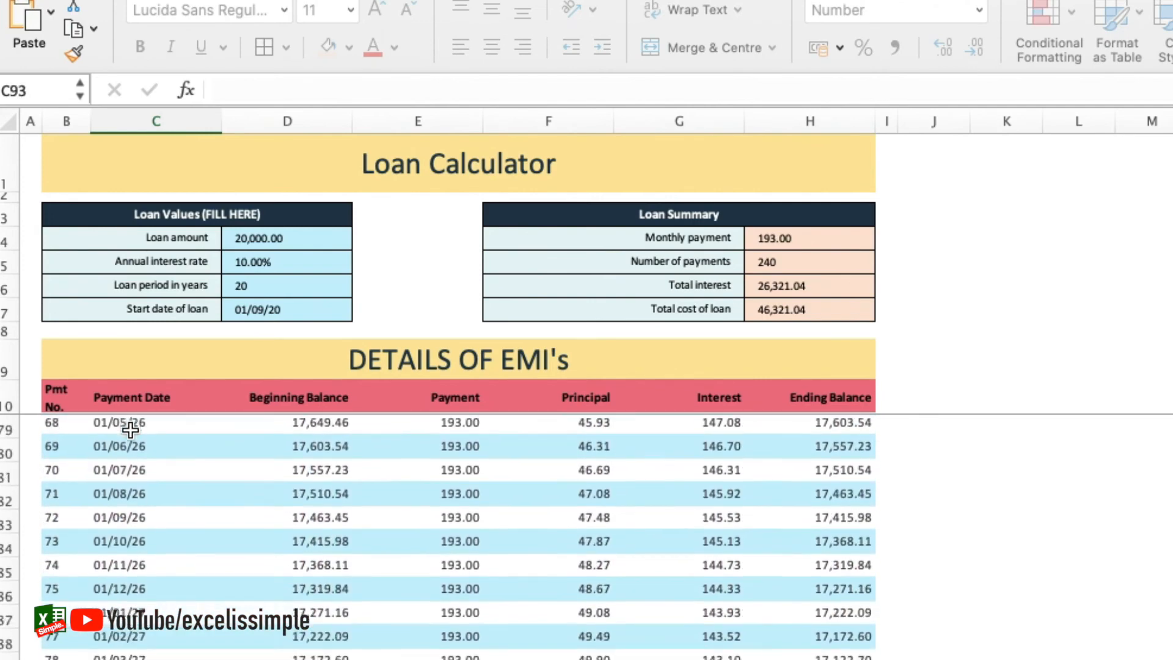
pyautogui.press('Down')
pyautogui.press('Down')
pyautogui.press('Down')
pyautogui.press('Down')
pyautogui.press('Down')
pyautogui.press('Down')
pyautogui.press('Down')
pyautogui.press('Down')
pyautogui.press('Down')
pyautogui.press('Down')
pyautogui.press('Down')
pyautogui.press('Down')
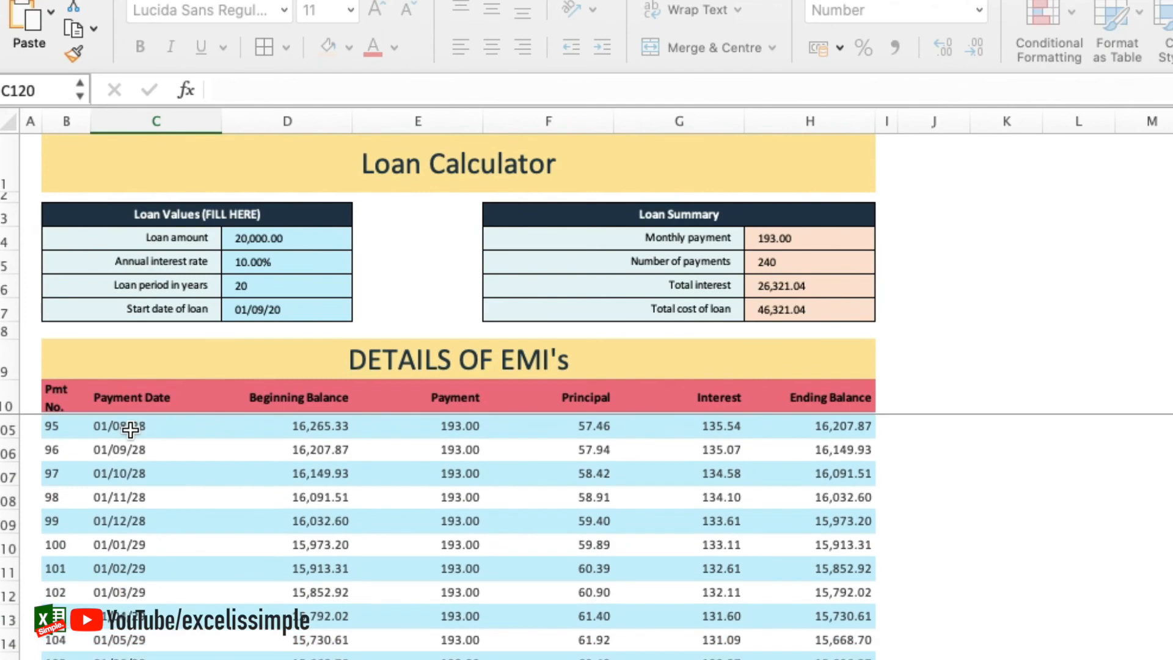
pyautogui.press('Down')
pyautogui.press('Down')
pyautogui.press('Down')
pyautogui.press('Down')
pyautogui.press('Down')
pyautogui.press('Down')
pyautogui.press('Down')
pyautogui.press('Down')
pyautogui.press('Down')
pyautogui.press('Down')
pyautogui.press('Down')
pyautogui.press('Down')
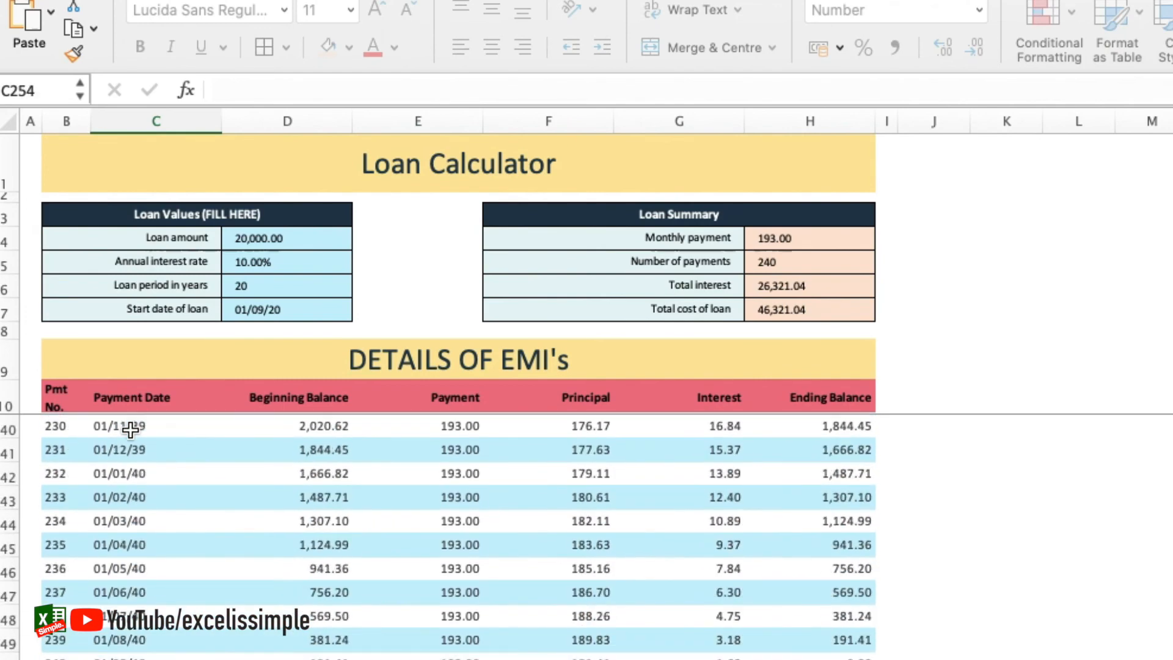